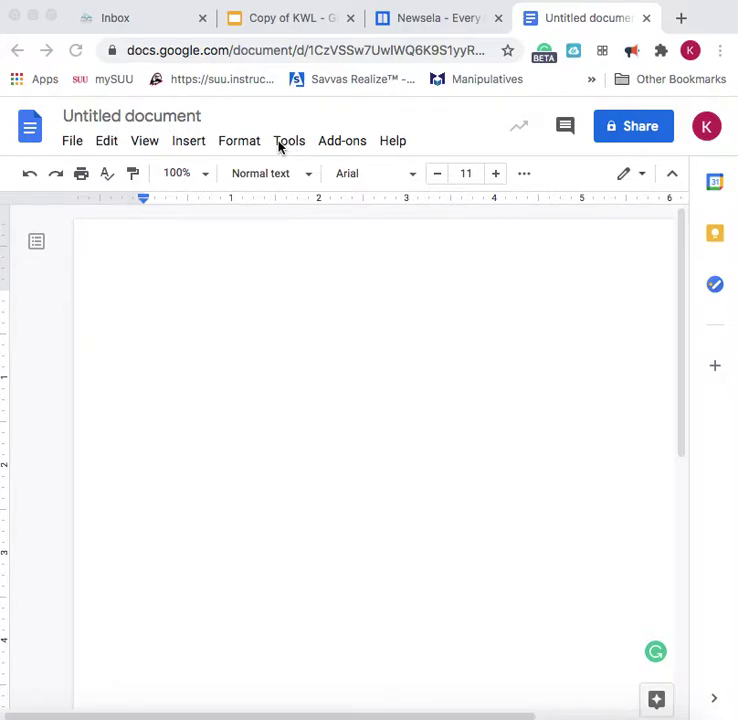
- Open voice typing for the blank document
left_click(287, 143)
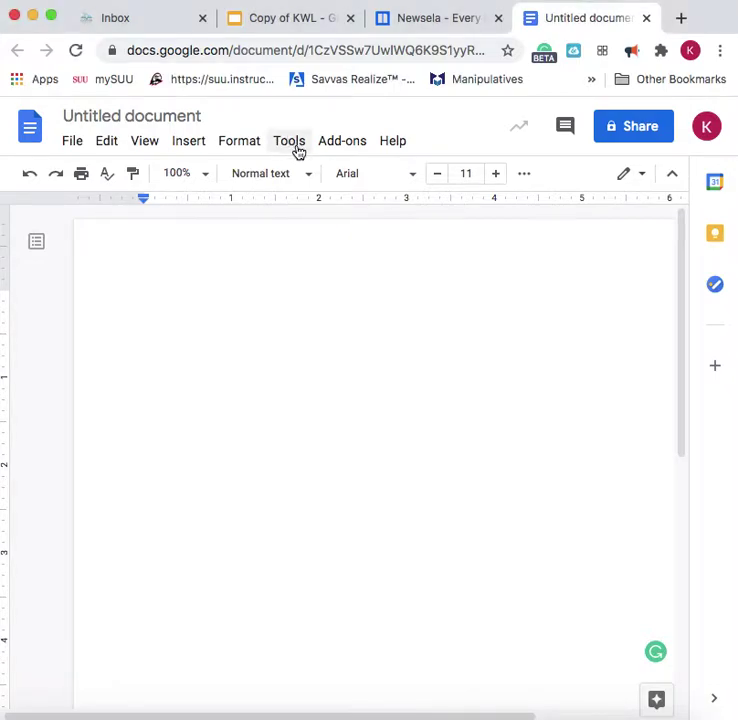
left_click(297, 149)
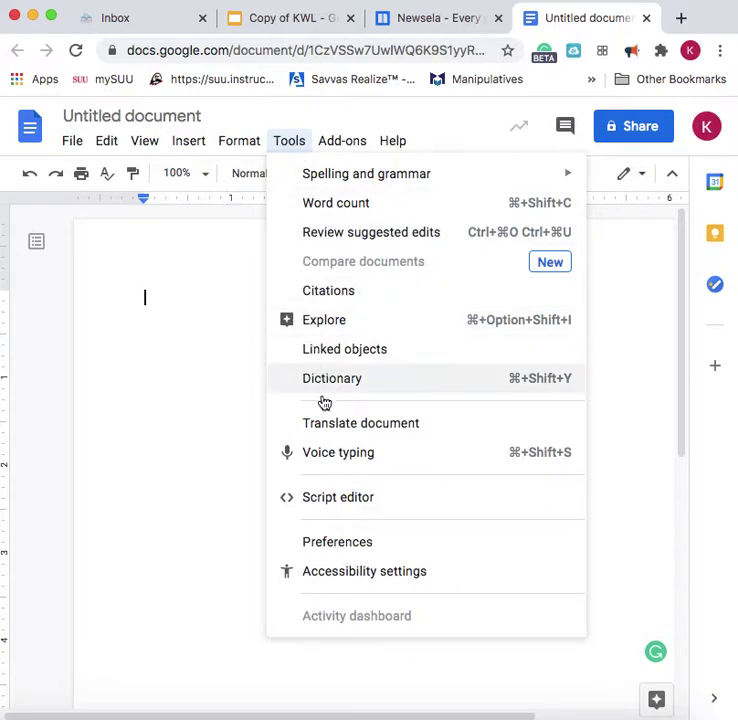
left_click(324, 455)
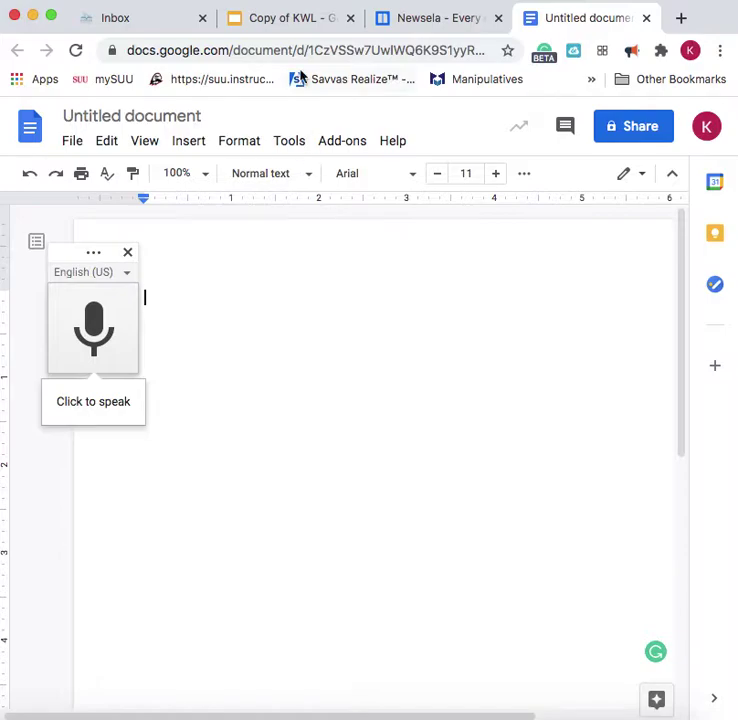
- Review the Newsela article about dead whales and the notes in the KWL chart, and return to the blank document
left_click(405, 18)
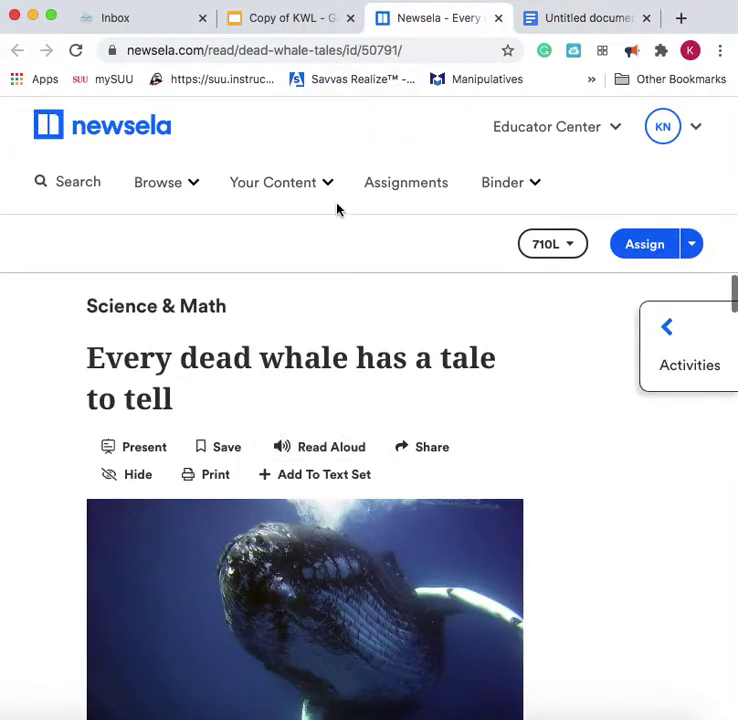
left_click(292, 18)
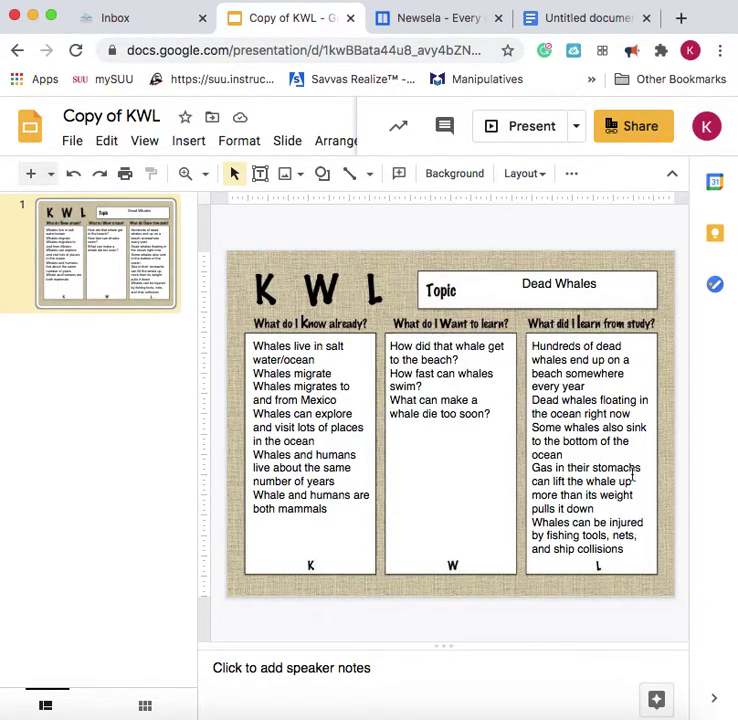
left_click(573, 21)
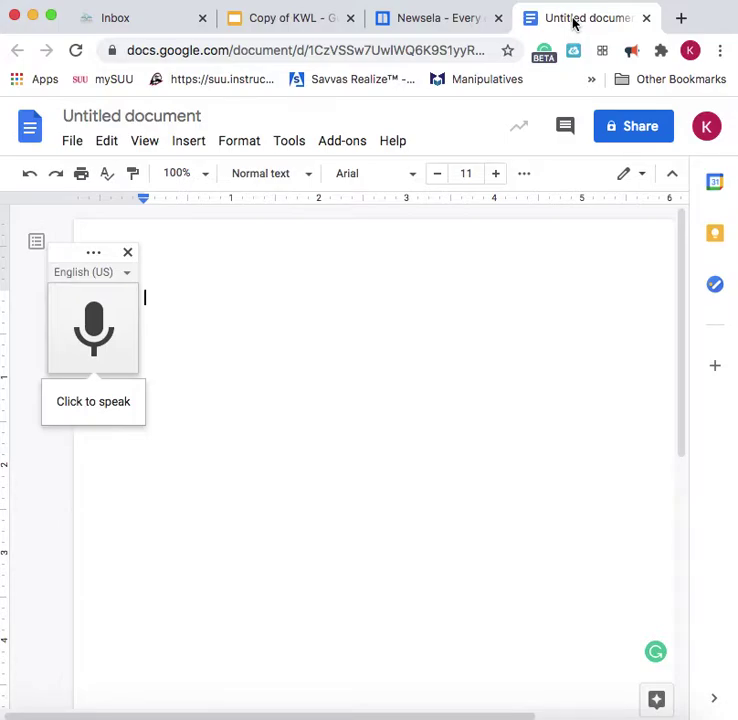
left_click(305, 19)
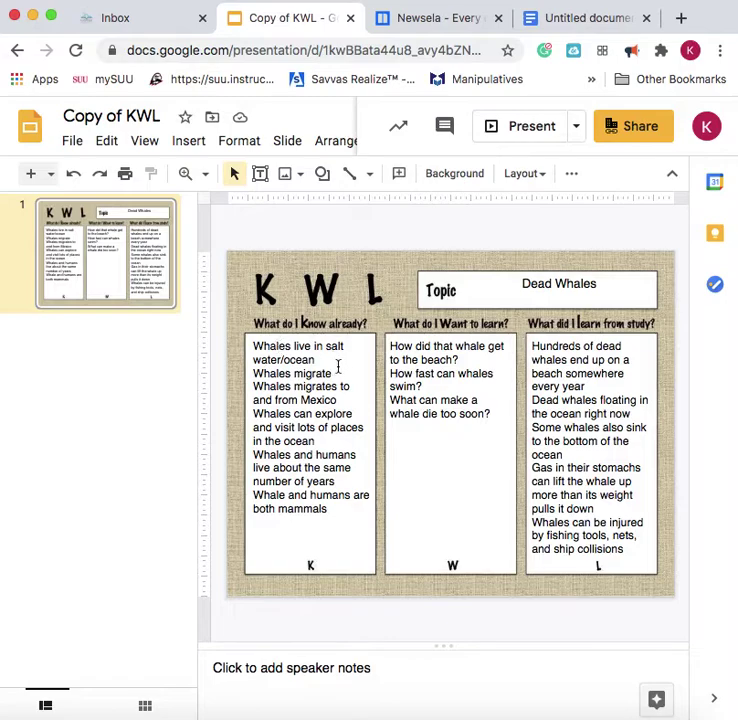
left_click(580, 20)
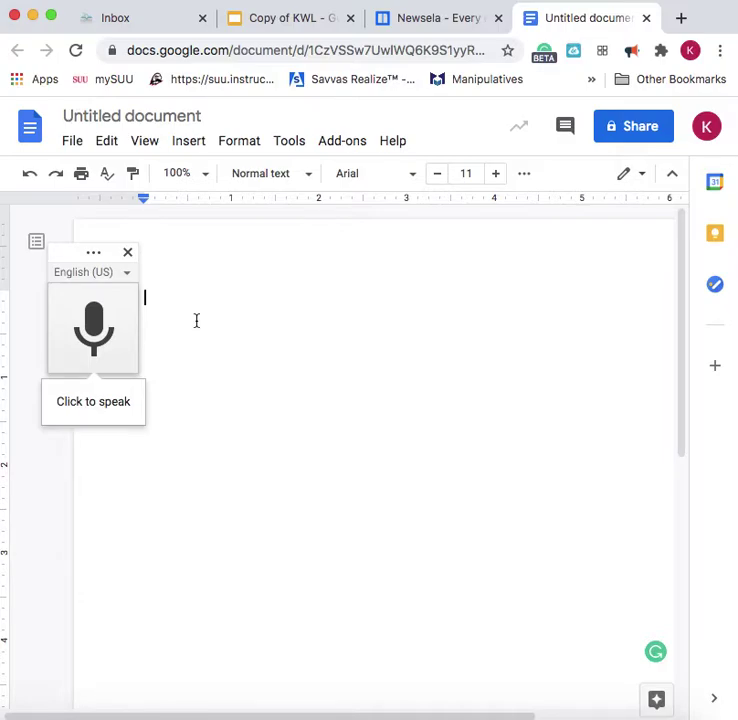
- Dictate "Whales live in the ocean", move the voice typing box clear of the text, and end the sentence with a period
left_click(94, 330)
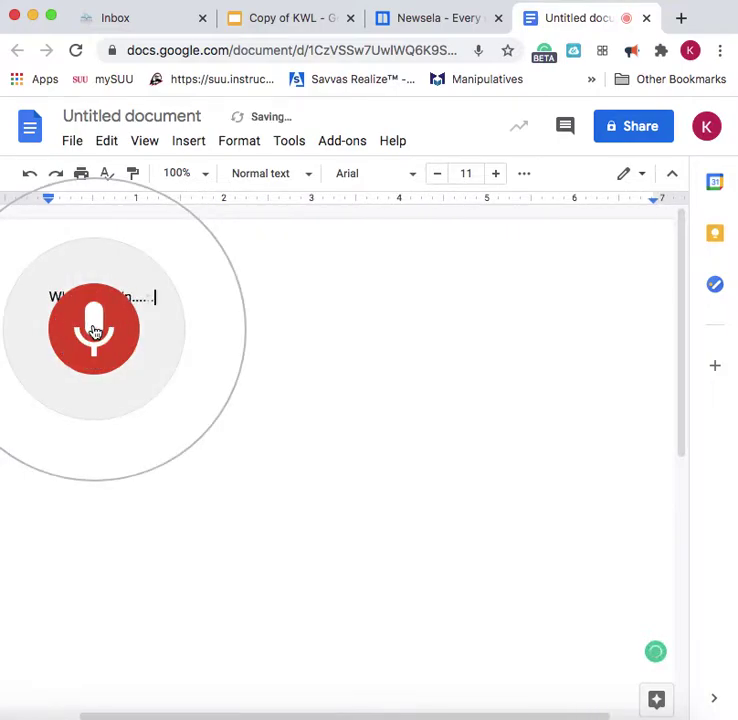
left_click(94, 330)
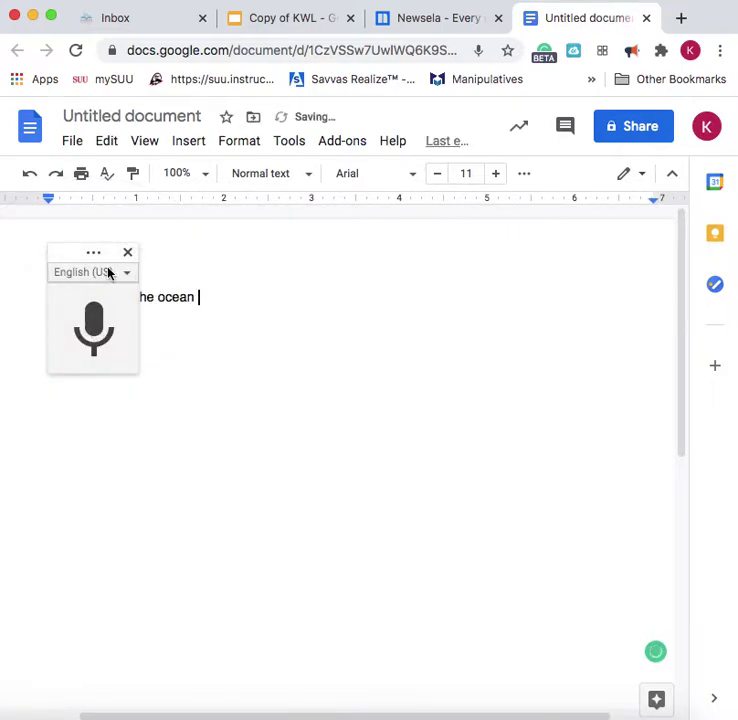
left_click_drag(96, 252, 520, 420)
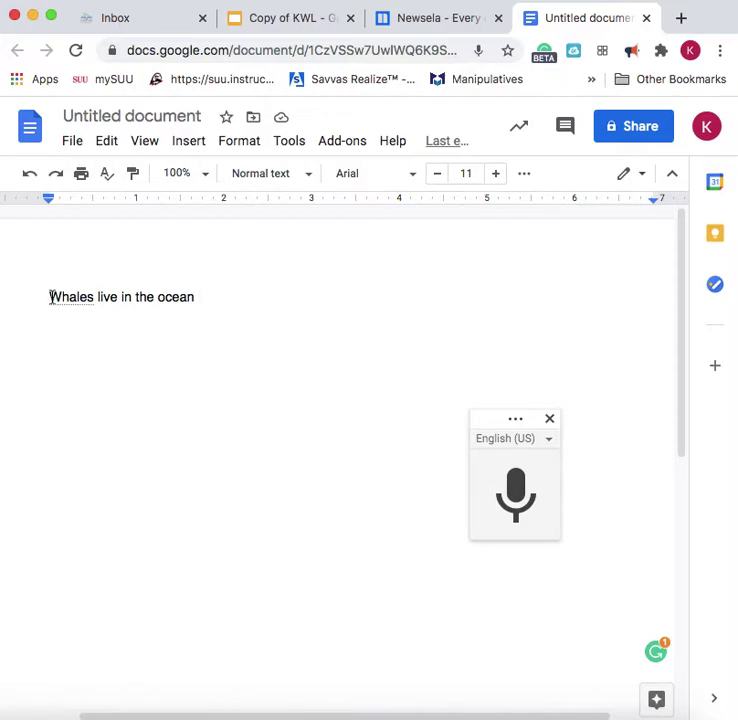
key("BackSpace")
type(".")
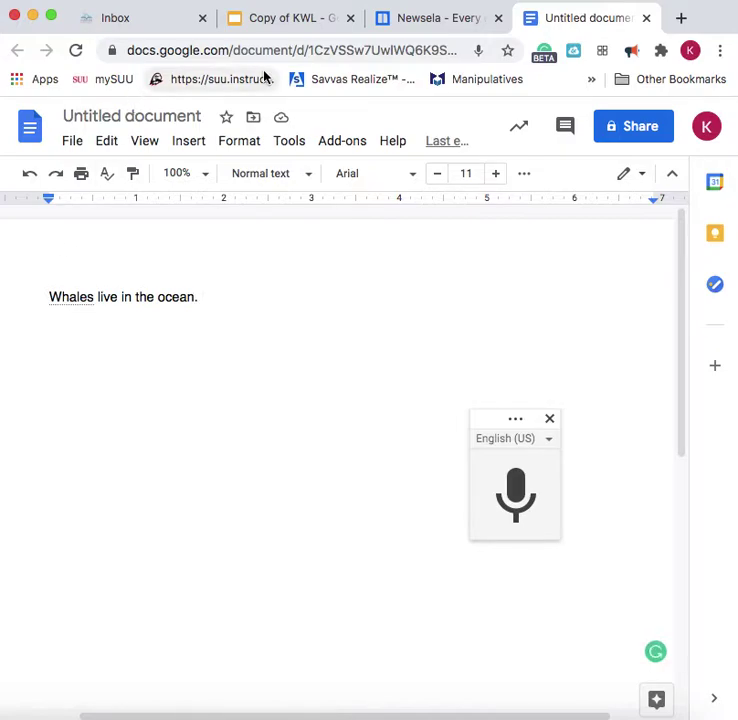
- Consult the KWL chart and dictate "Whales migrate as the seasons change or as the temperature and food supply changes." after the first sentence
left_click(280, 28)
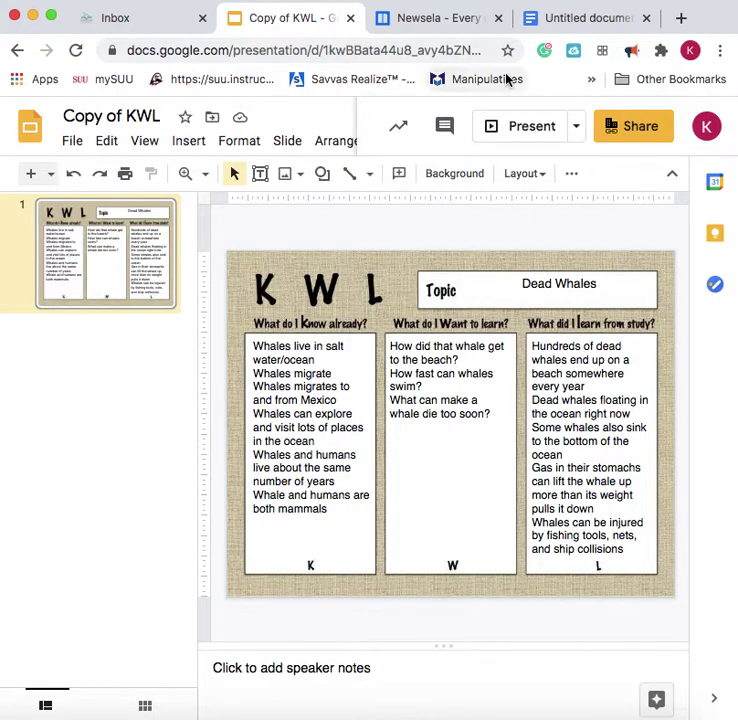
left_click(568, 20)
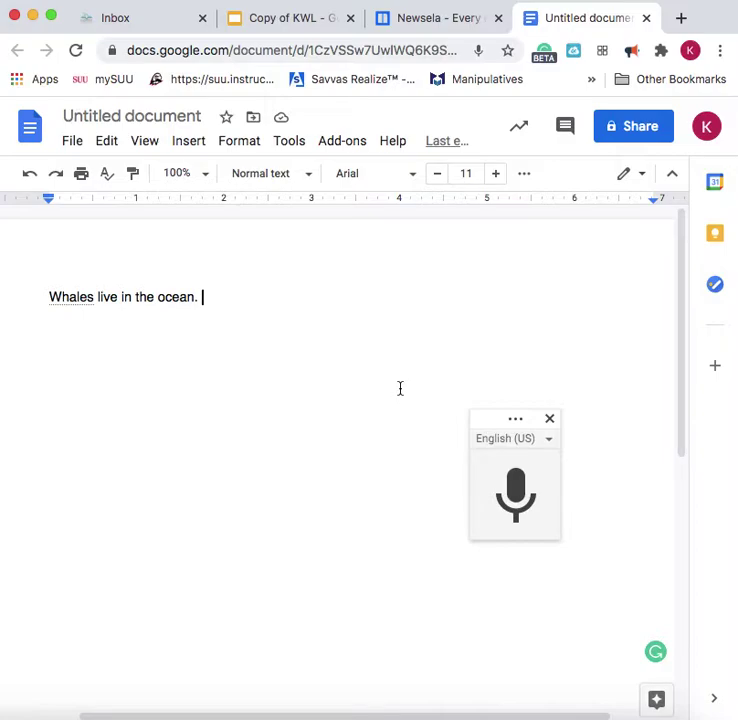
left_click(514, 495)
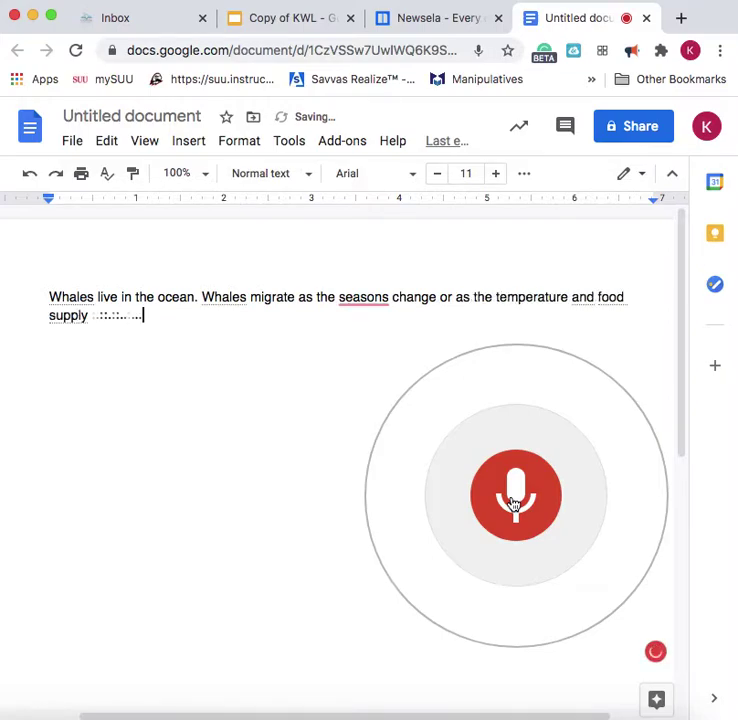
left_click(513, 503)
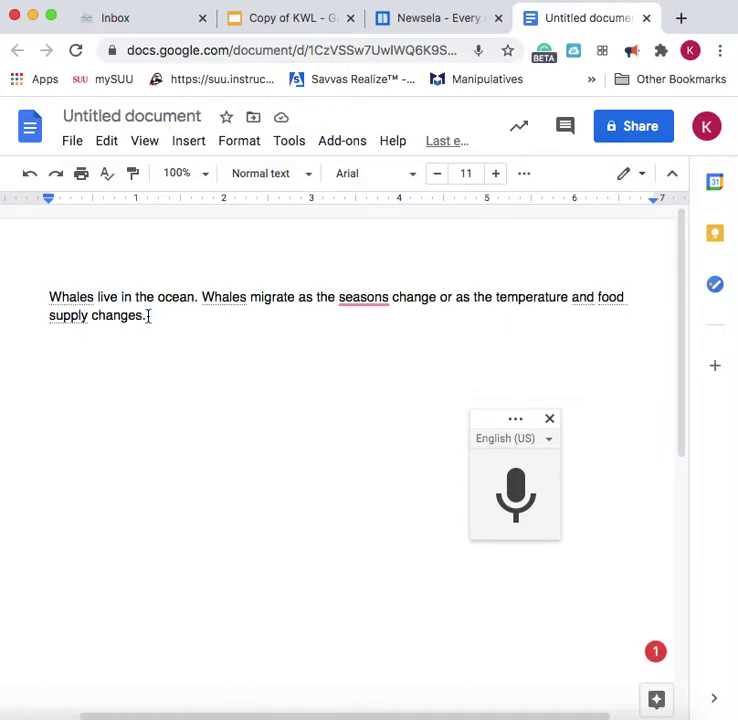
- Check the flagged word "seasons" and reread the KWL chart's notes for ideas for the next sentence
mouse_move(366, 297)
mouse_move(370, 297)
left_click(282, 20)
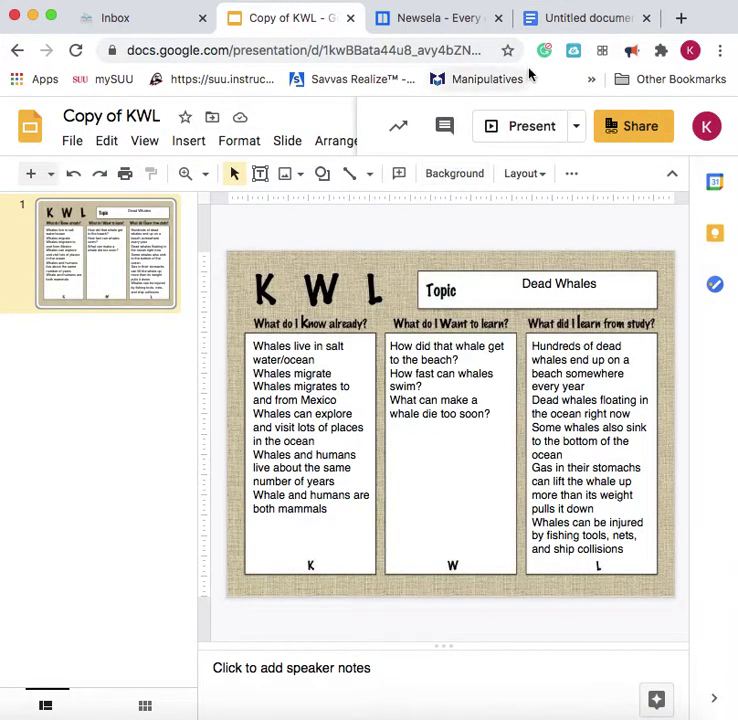
left_click(573, 28)
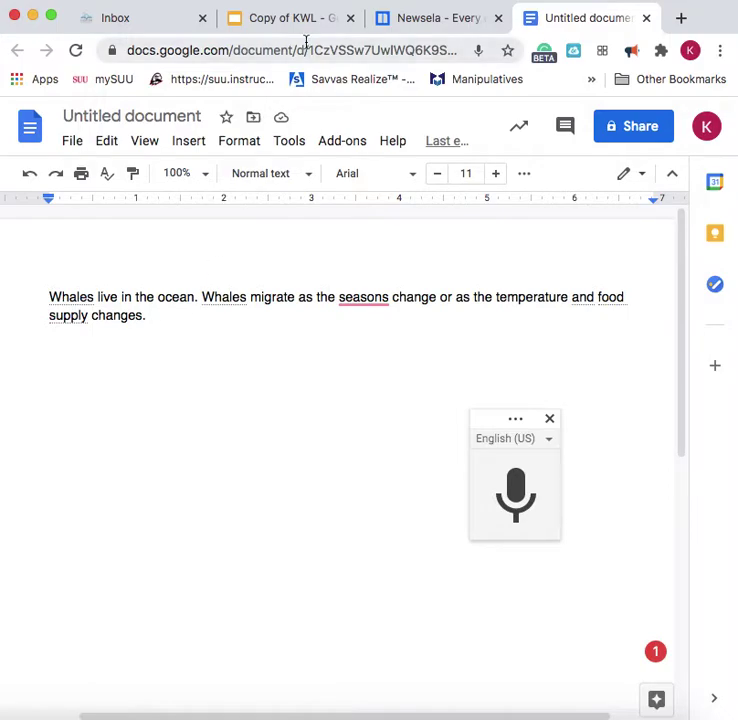
left_click(283, 22)
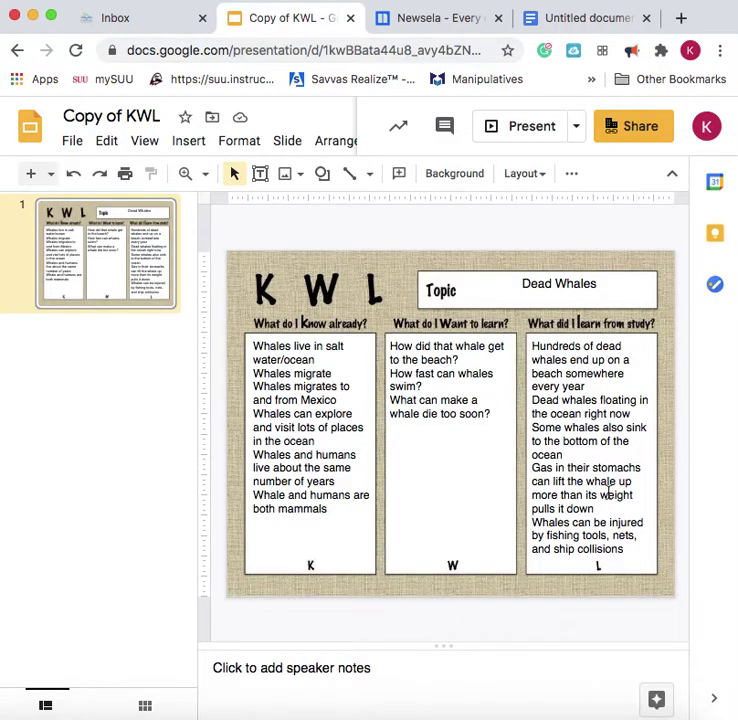
left_click(557, 17)
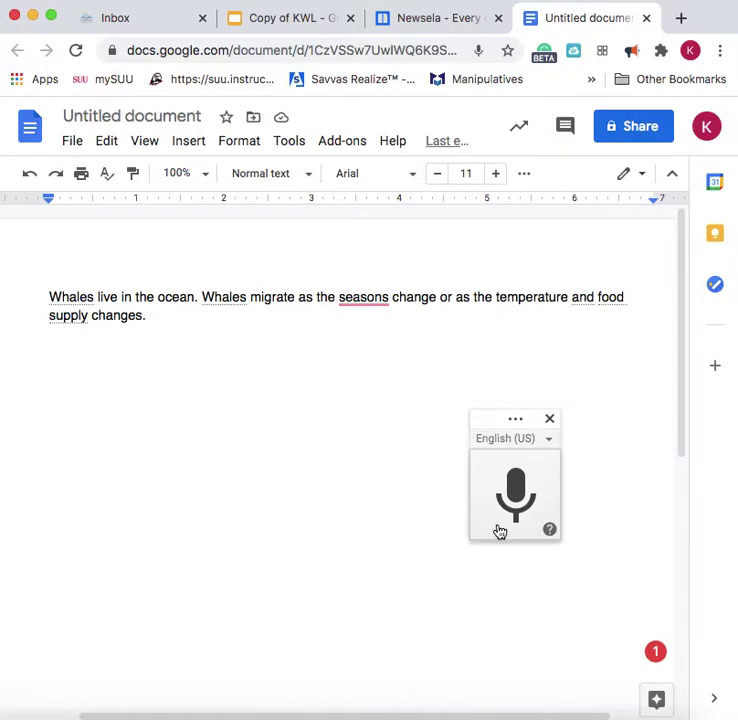
left_click(515, 500)
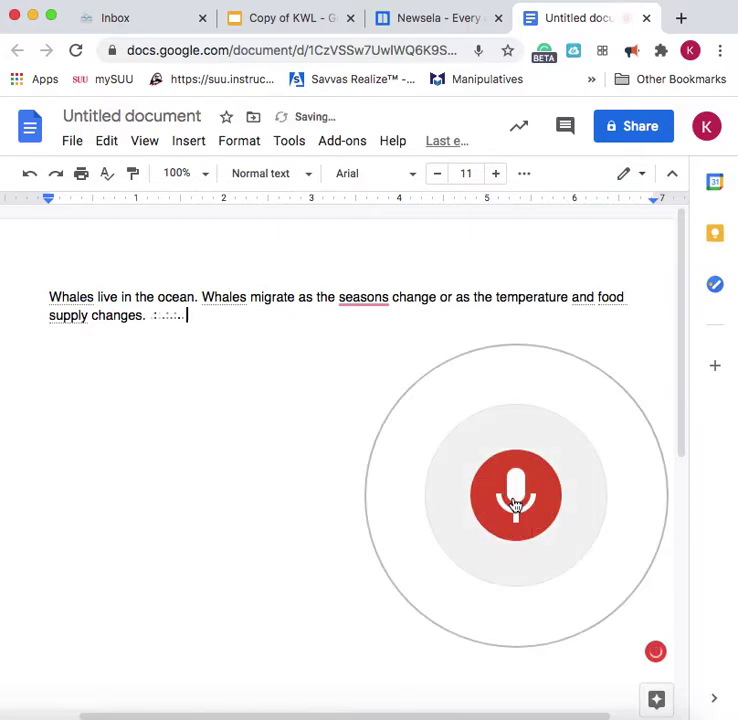
left_click(515, 500)
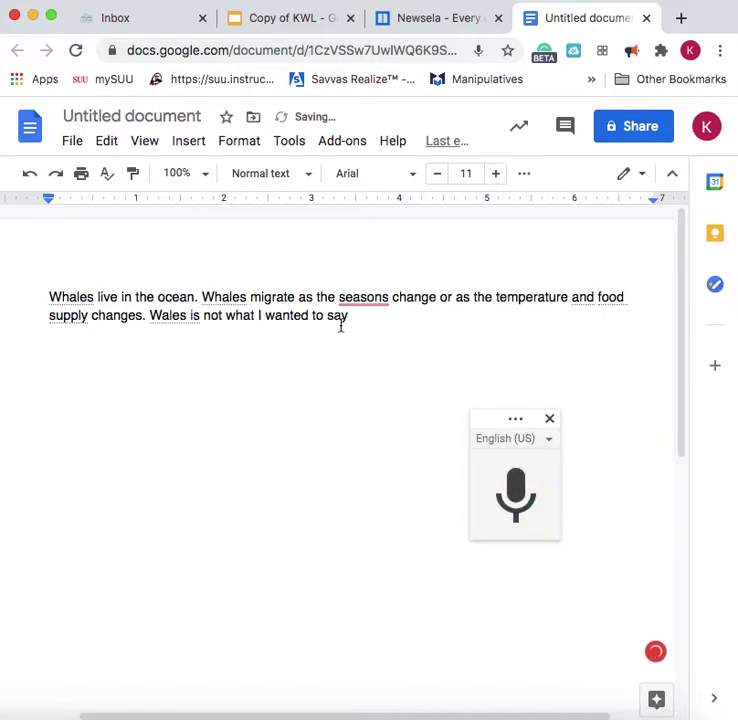
left_click_drag(351, 315, 150, 311)
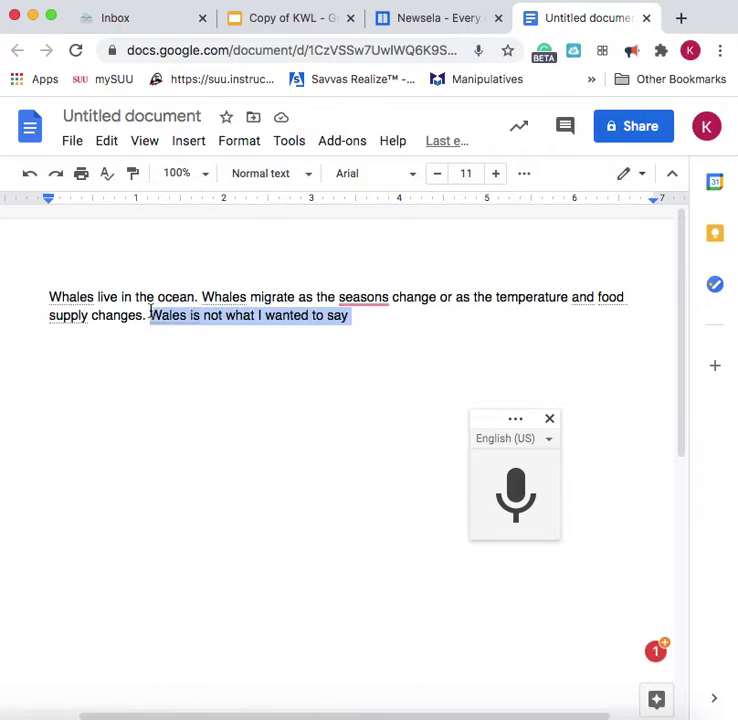
key("BackSpace")
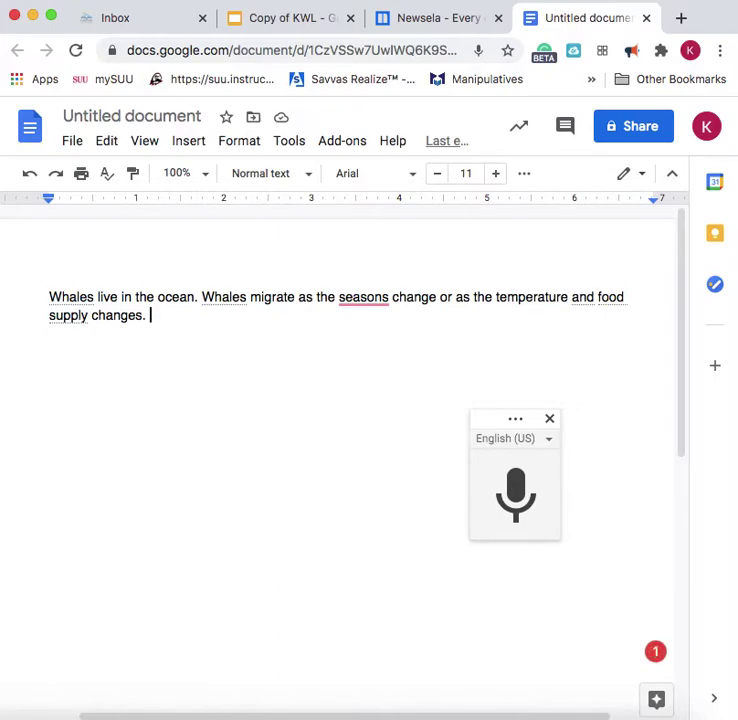
- Dictate "Like all living things, whales" after the second sentence and correct its misheard ending to "die, too."
left_click(515, 494)
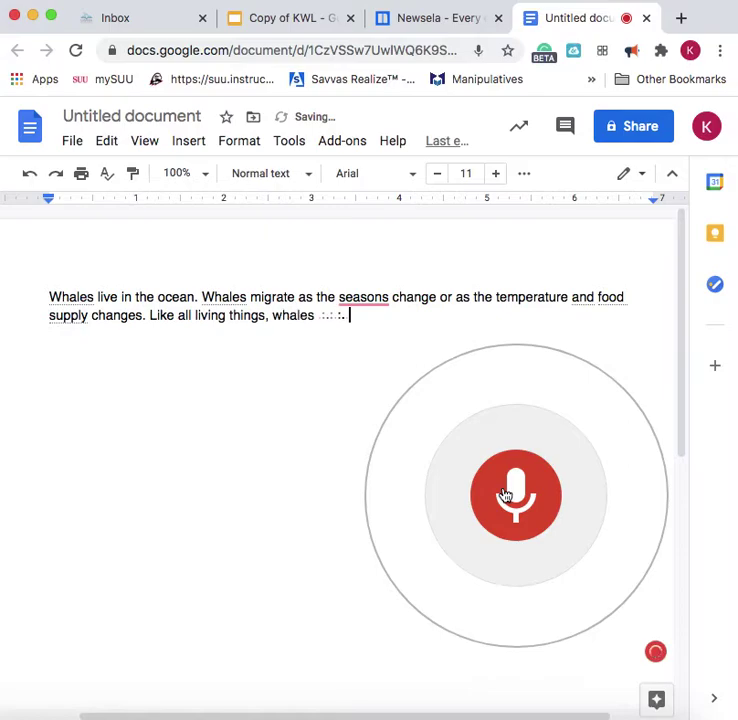
left_click(505, 495)
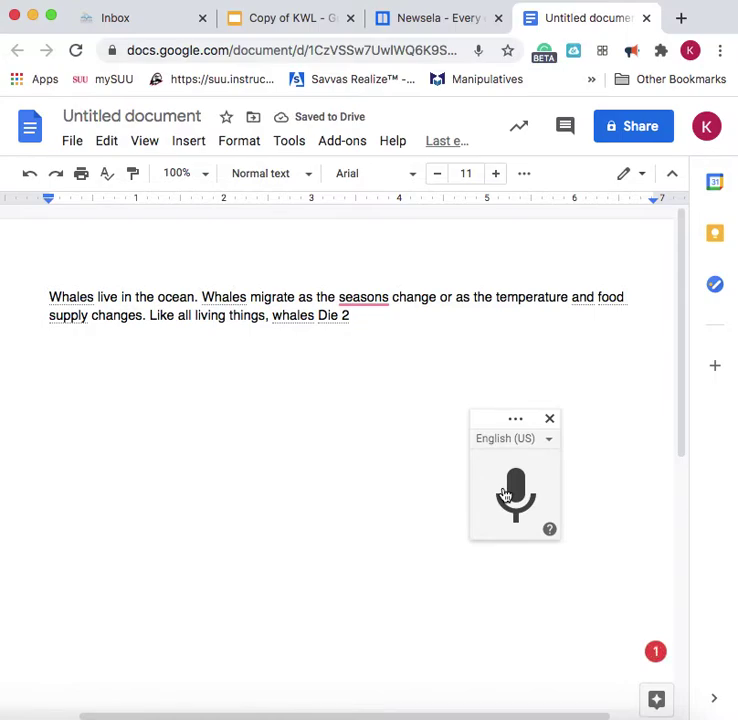
key("BackSpace")
key("BackSpace")
key("BackSpace")
key("BackSpace")
key("BackSpace")
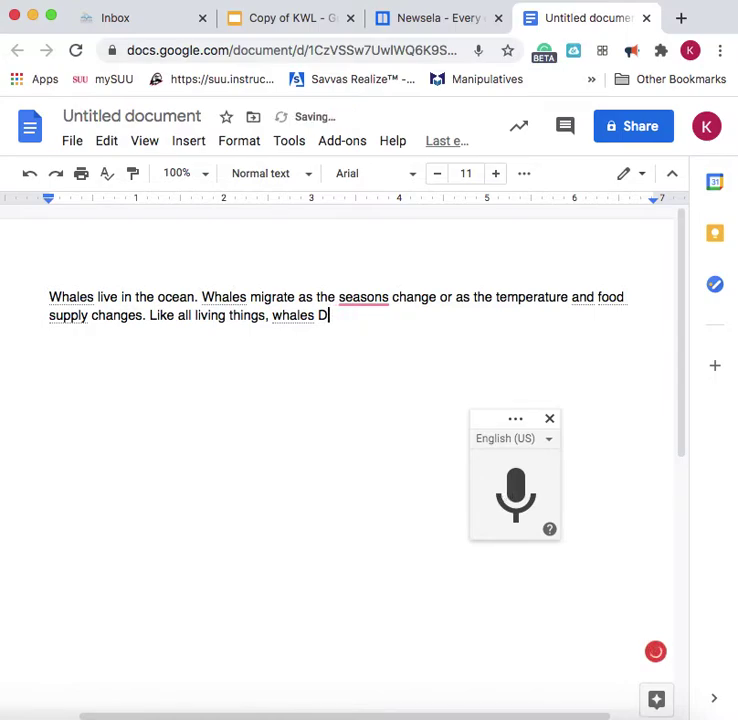
type("die, too.")
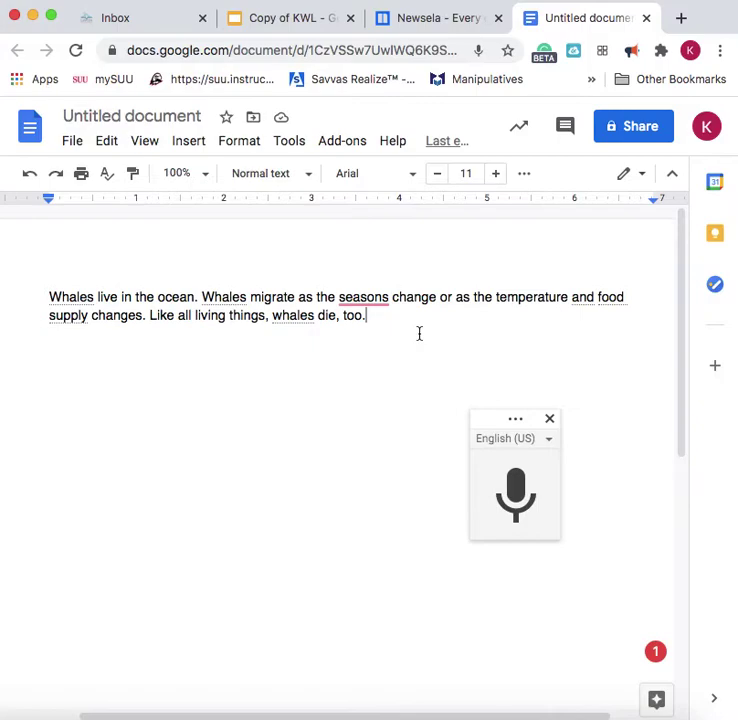
- Start a second paragraph and dictate four sentences contrasting dead whales on beaches with those at the ocean bottom, ending "I will tell you."
key("Return")
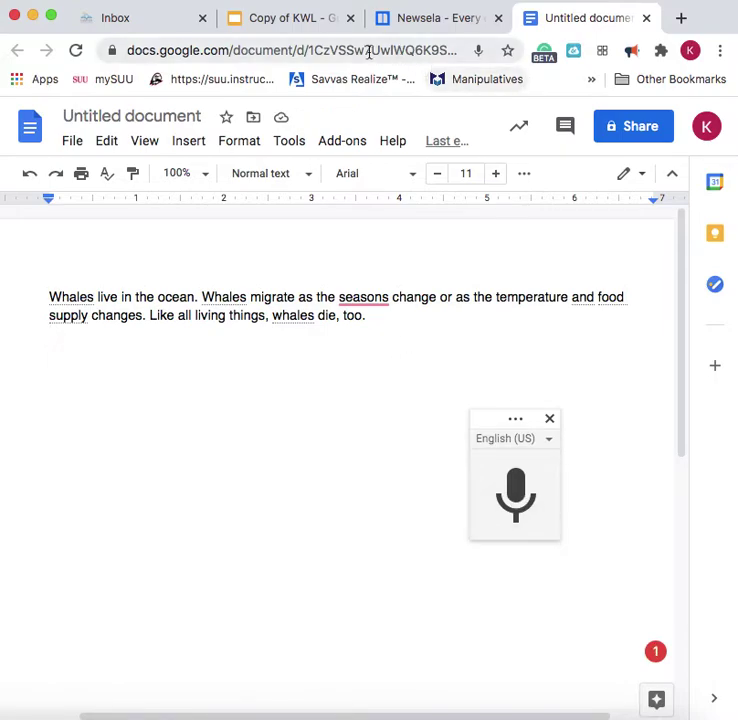
left_click(320, 26)
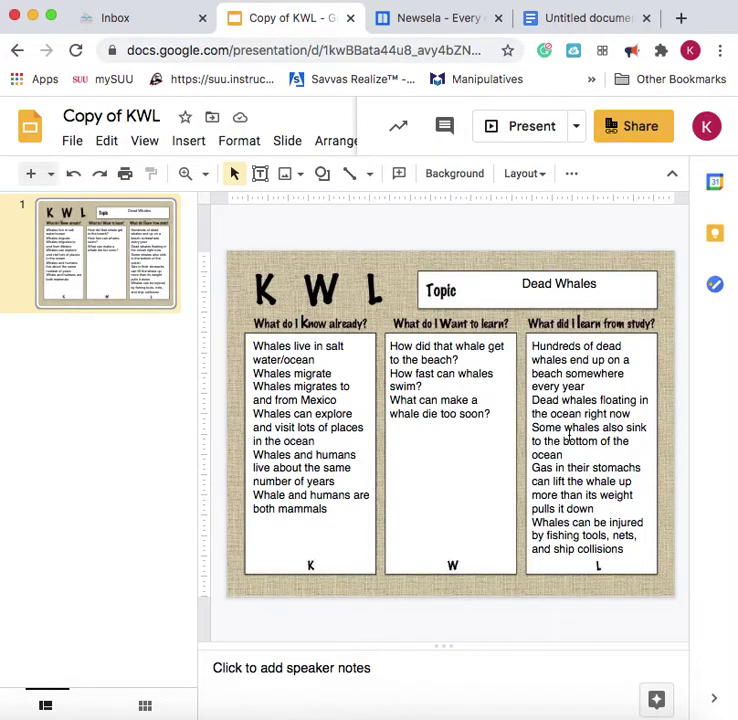
left_click(585, 19)
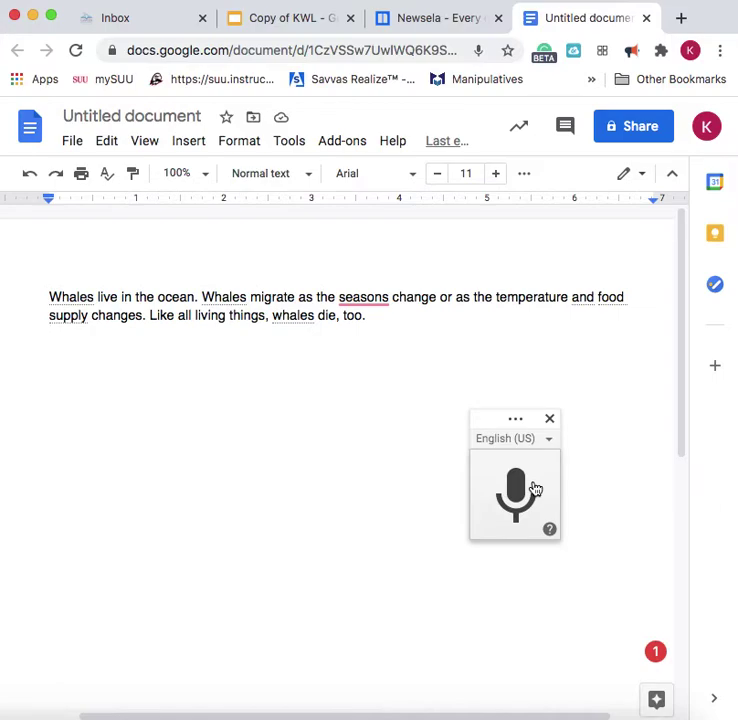
left_click(518, 494)
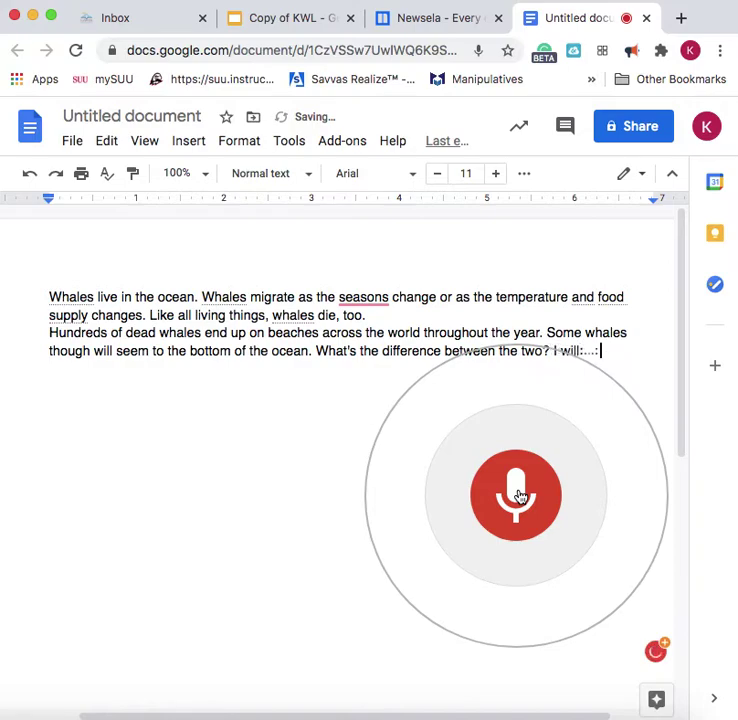
left_click(517, 495)
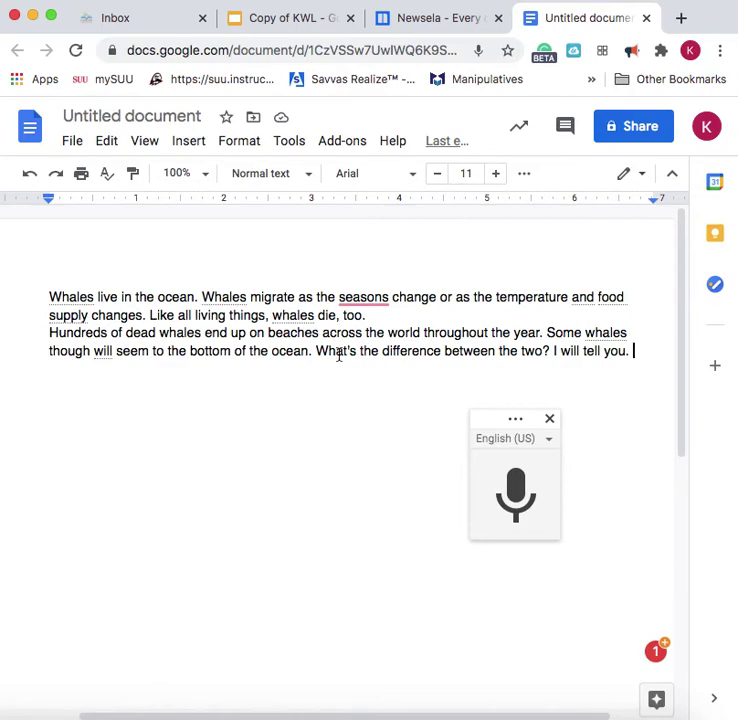
left_click(290, 146)
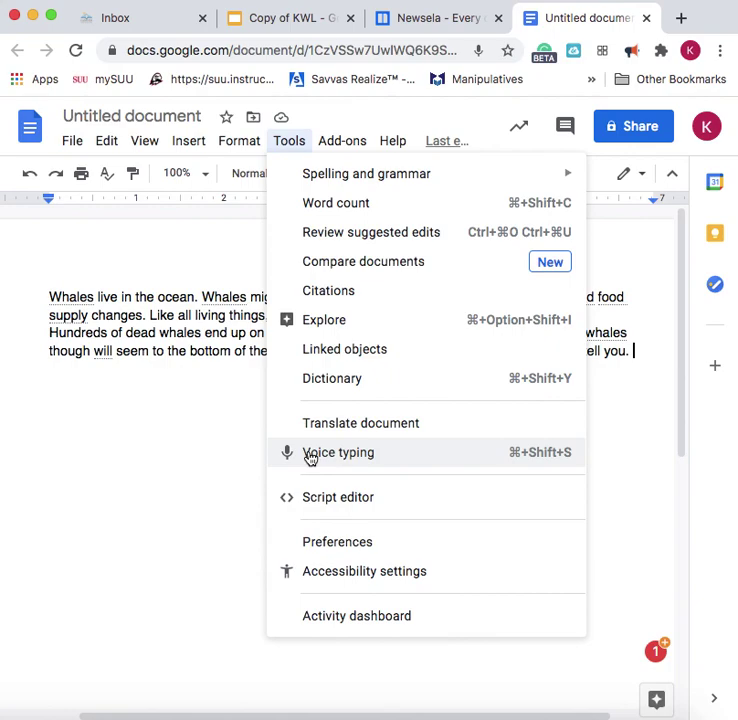
left_click(178, 412)
key("super+shift+s")
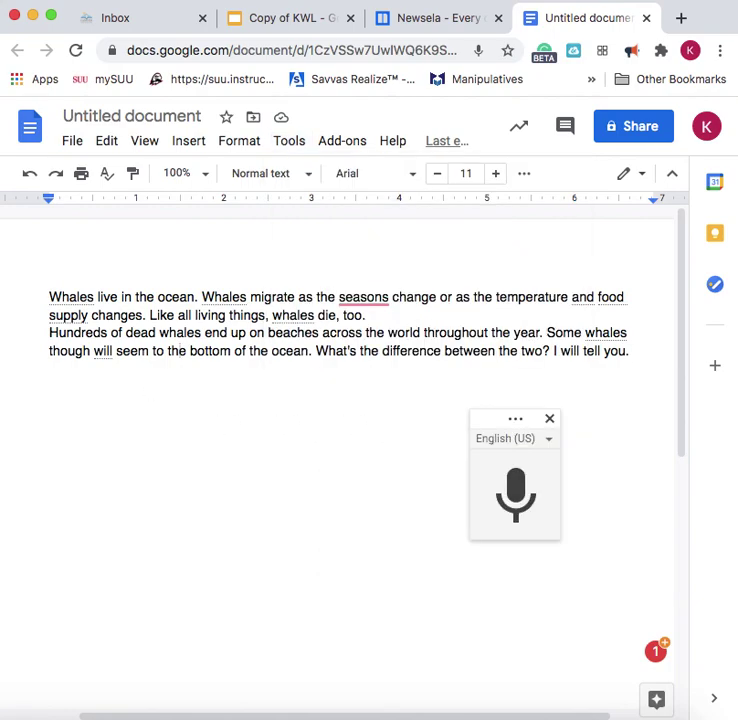